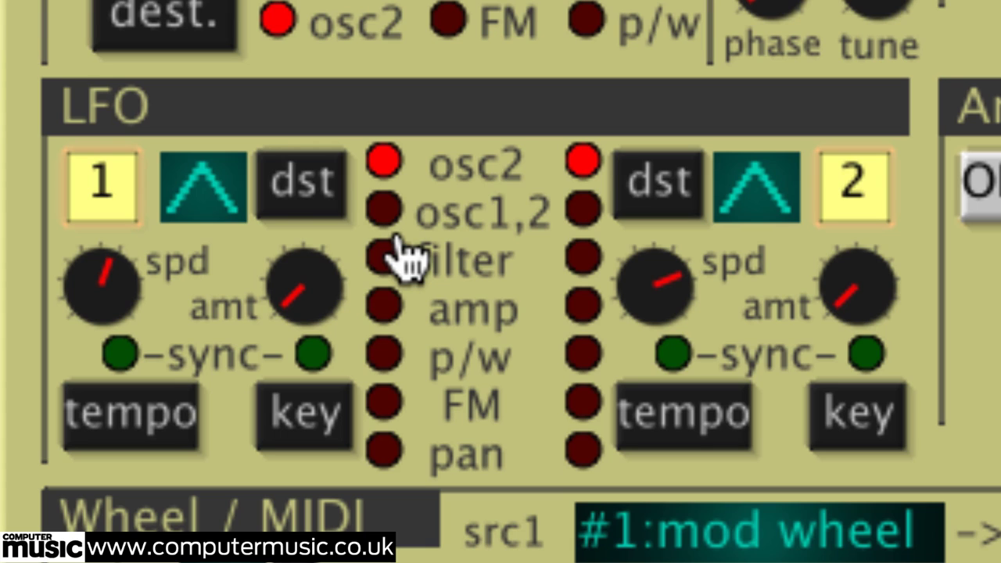
Toggle both LFOs off and back on, max LFO 1's amount at 127, and set the oscillator mix to 46:54.
click(116, 202)
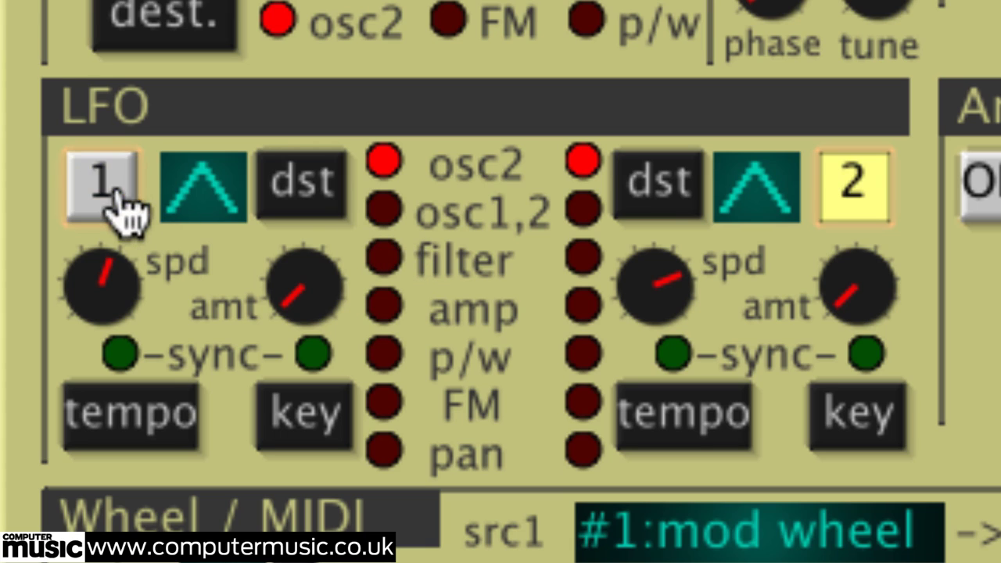
click(864, 190)
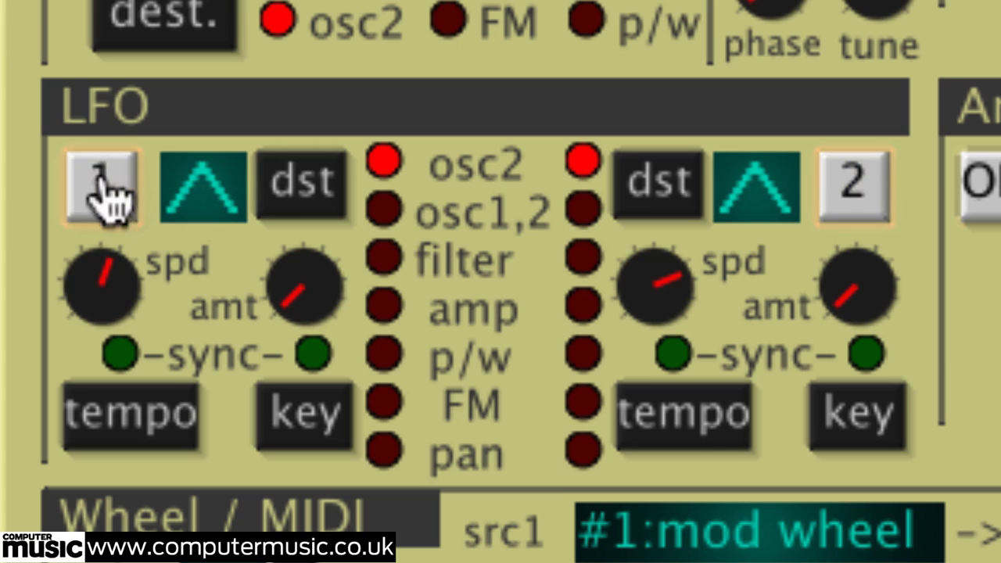
click(100, 191)
click(843, 197)
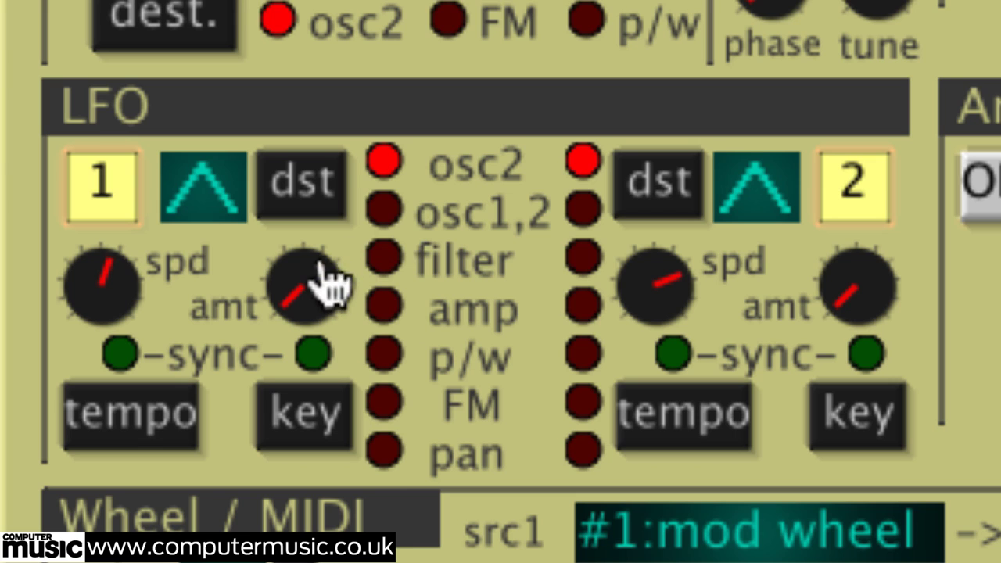
drag(312, 297, 428, 51)
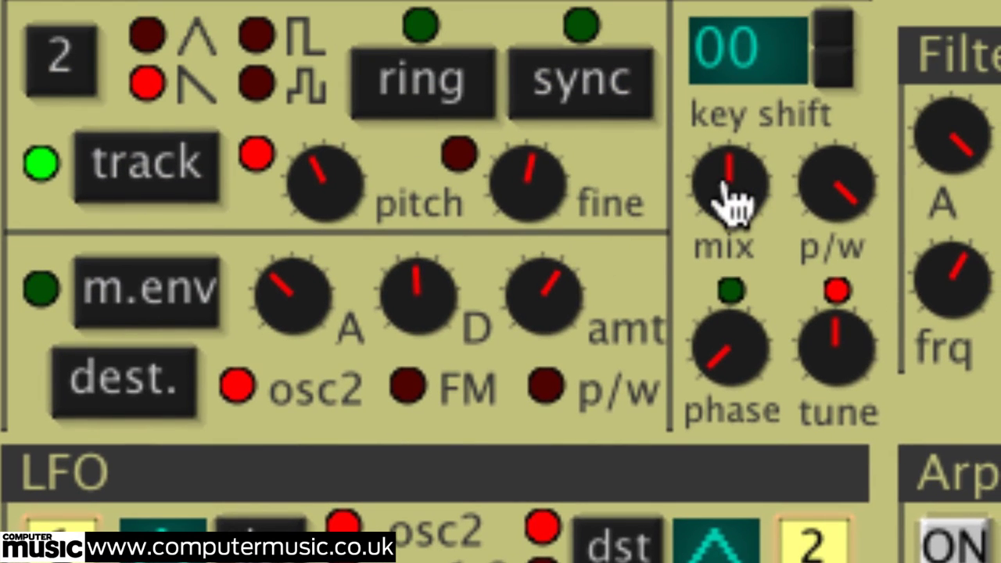
drag(725, 192, 817, 199)
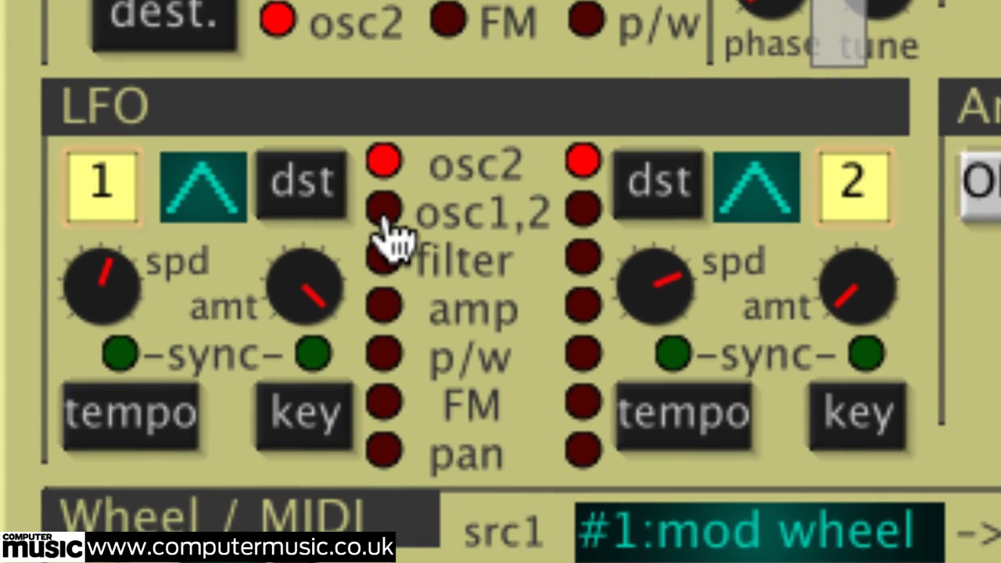
Step LFO 1's destination through osc1,2, filter, amp, p/w and FM to pan, then adjust its amount.
click(384, 210)
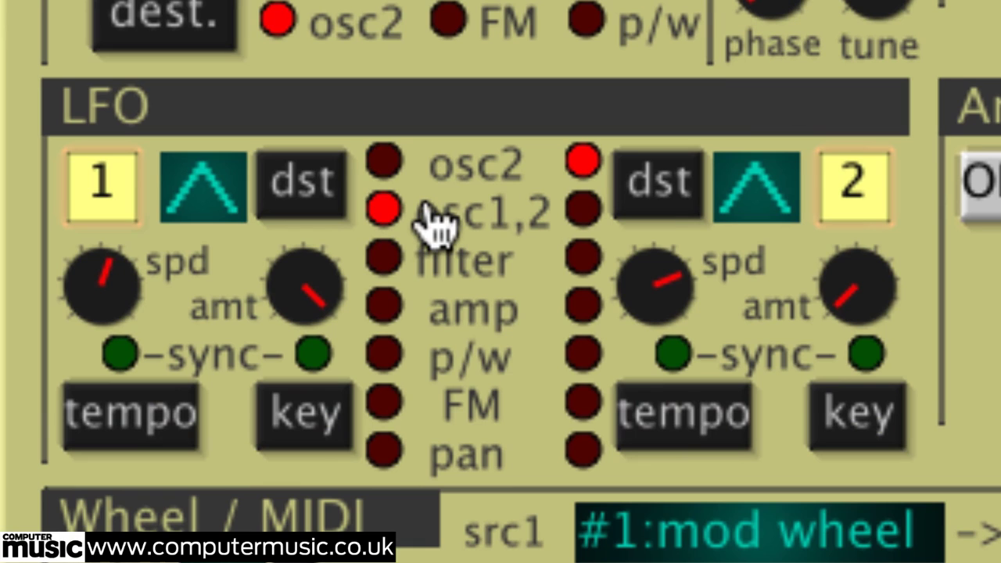
click(397, 266)
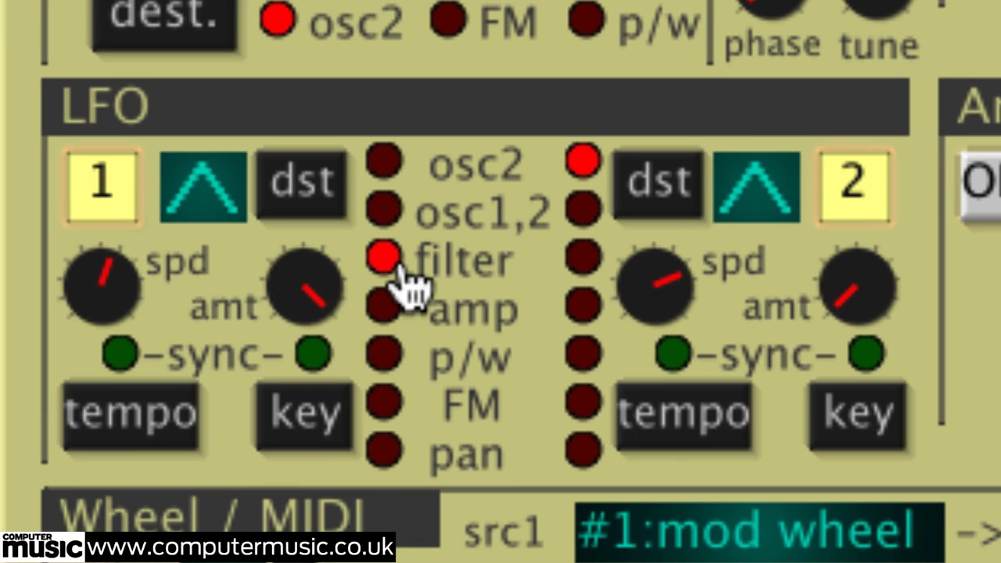
click(394, 311)
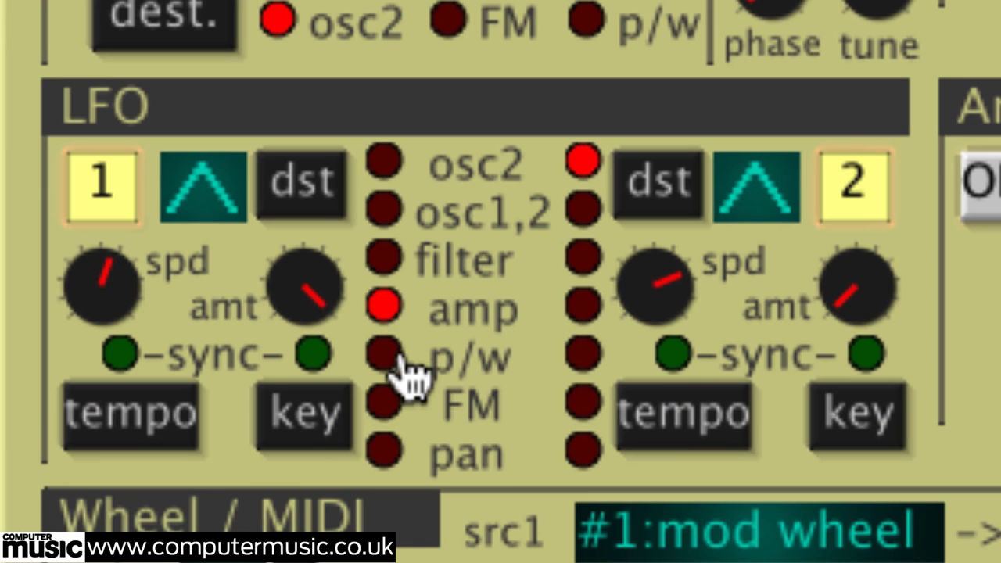
click(403, 365)
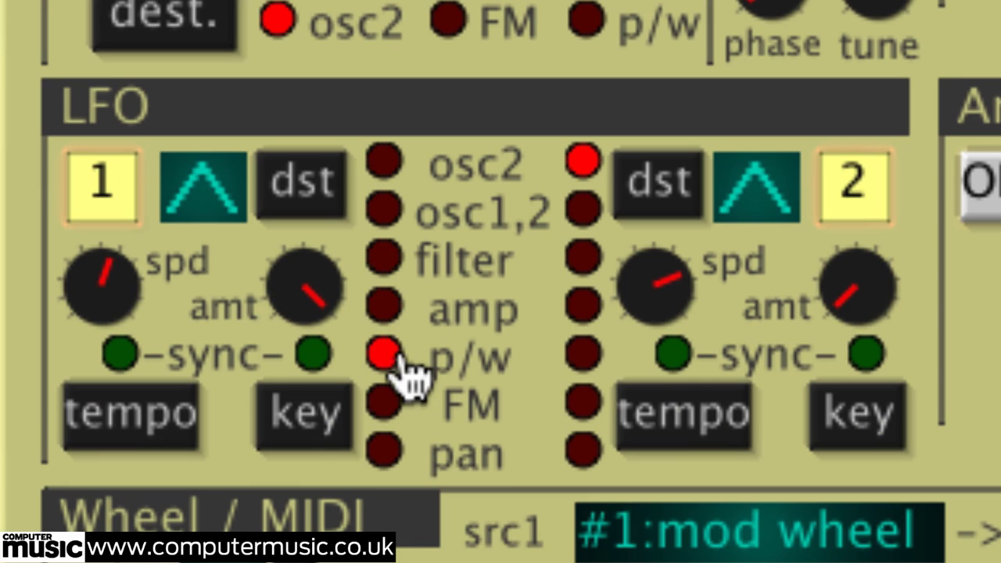
click(399, 422)
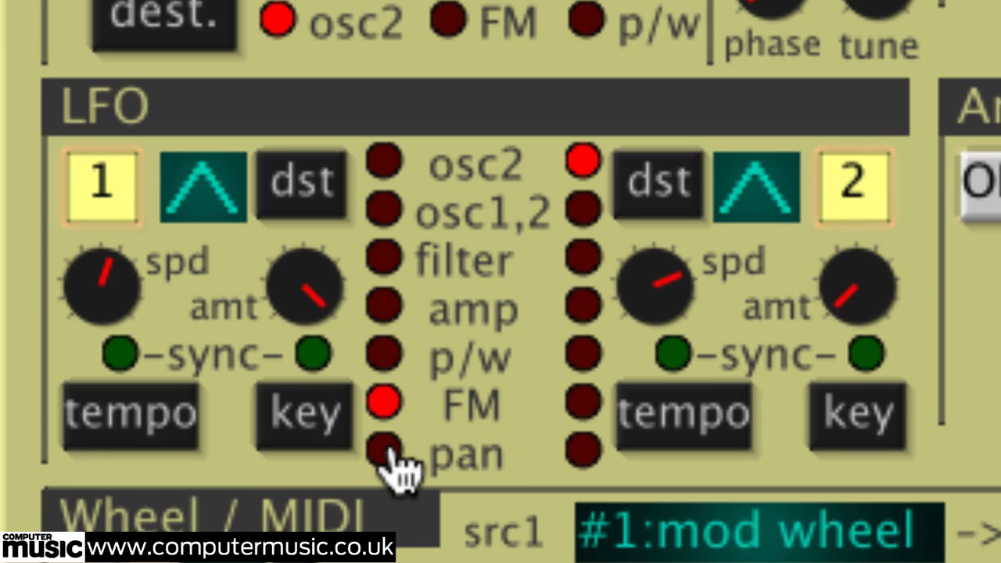
click(385, 448)
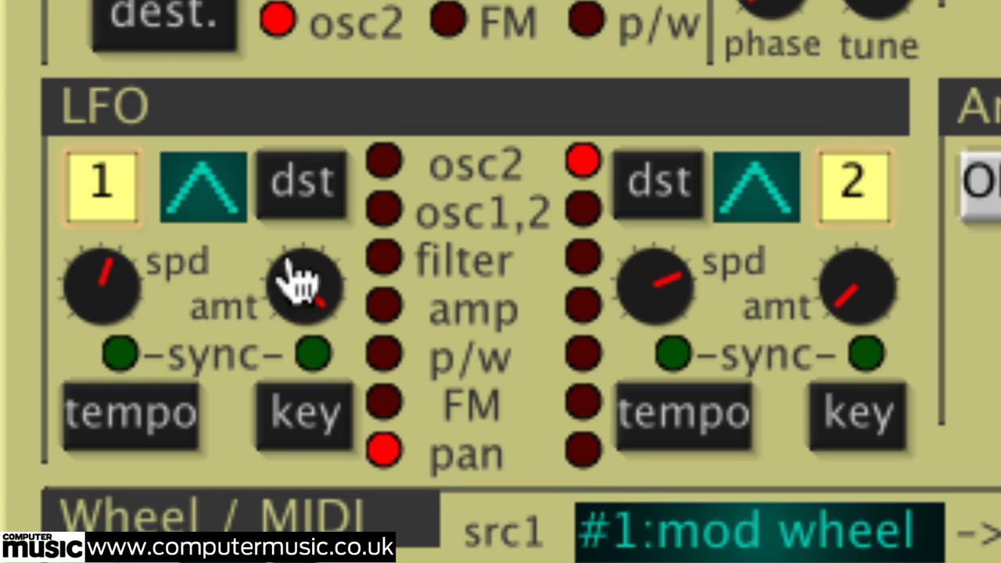
drag(306, 302, 394, 556)
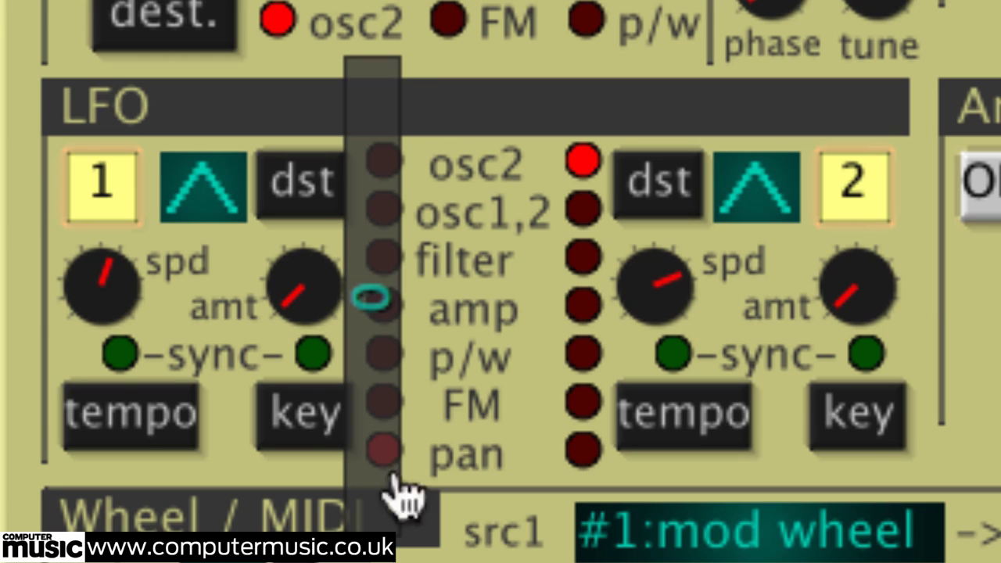
Route LFO 1 to osc1,2 with the triangle wave kept and its amount at maximum.
click(217, 197)
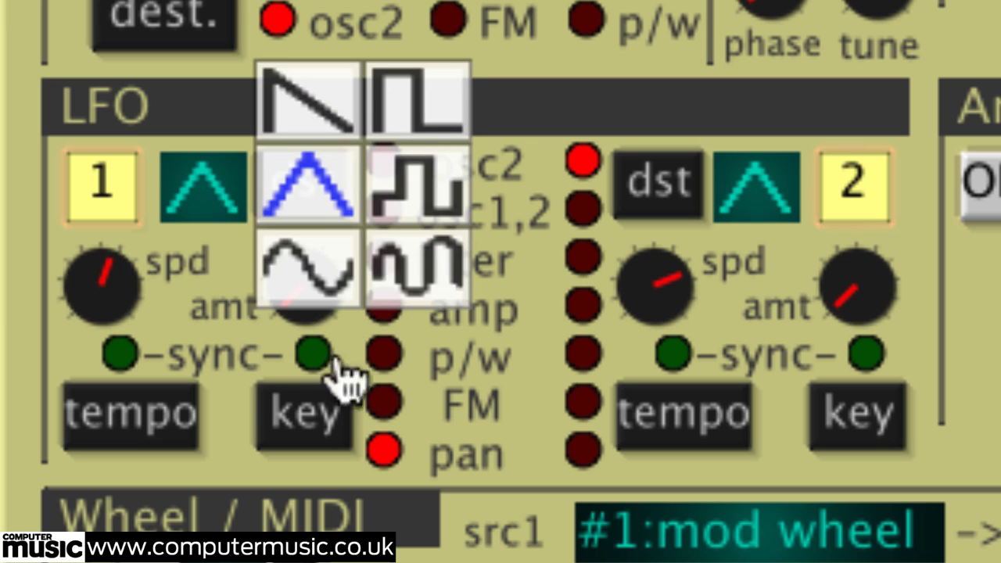
click(36, 356)
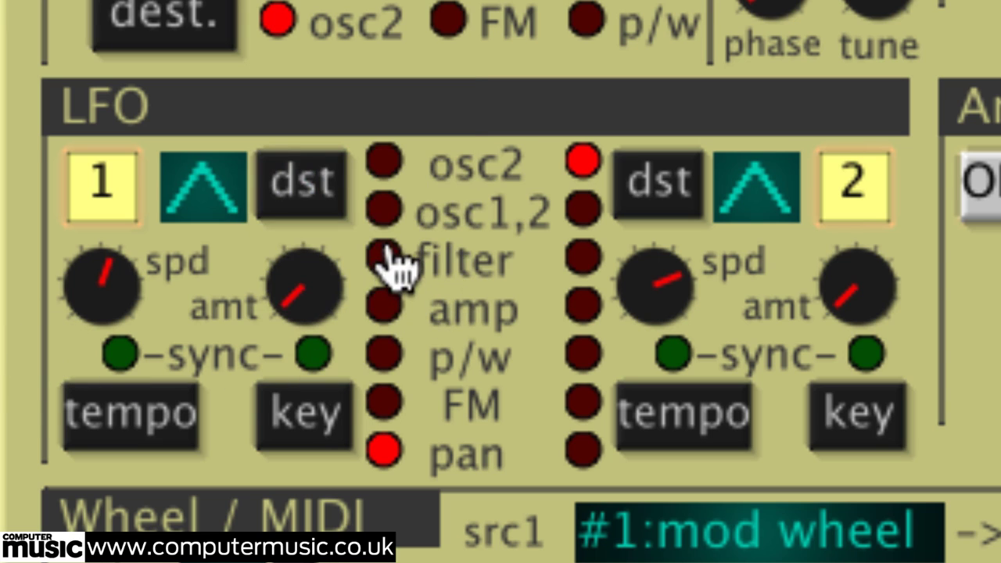
click(383, 208)
click(210, 205)
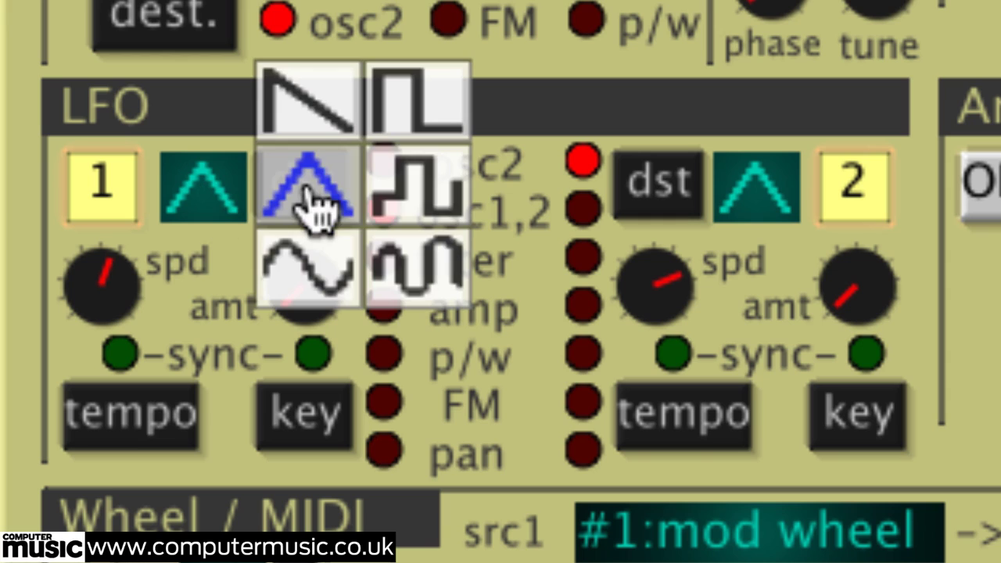
click(591, 125)
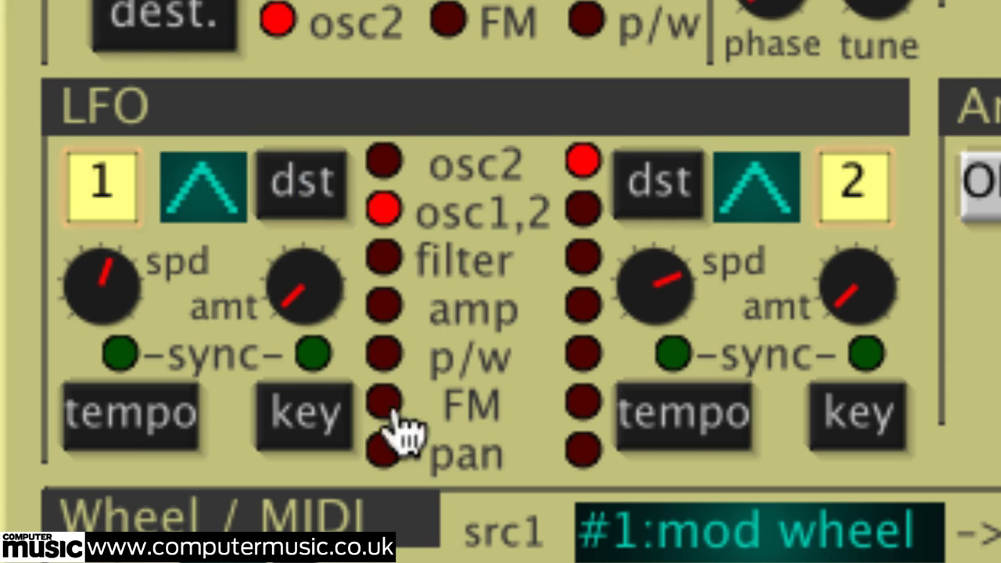
drag(312, 300, 376, 15)
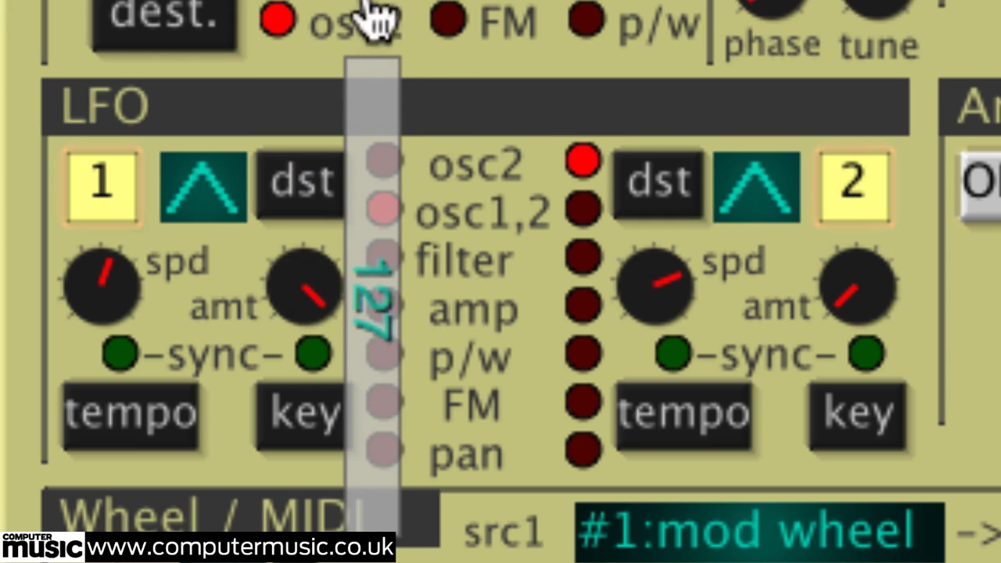
Audition LFO 1 waveforms: saw, sine, square, narrow pulse and stepped random.
click(224, 217)
click(295, 102)
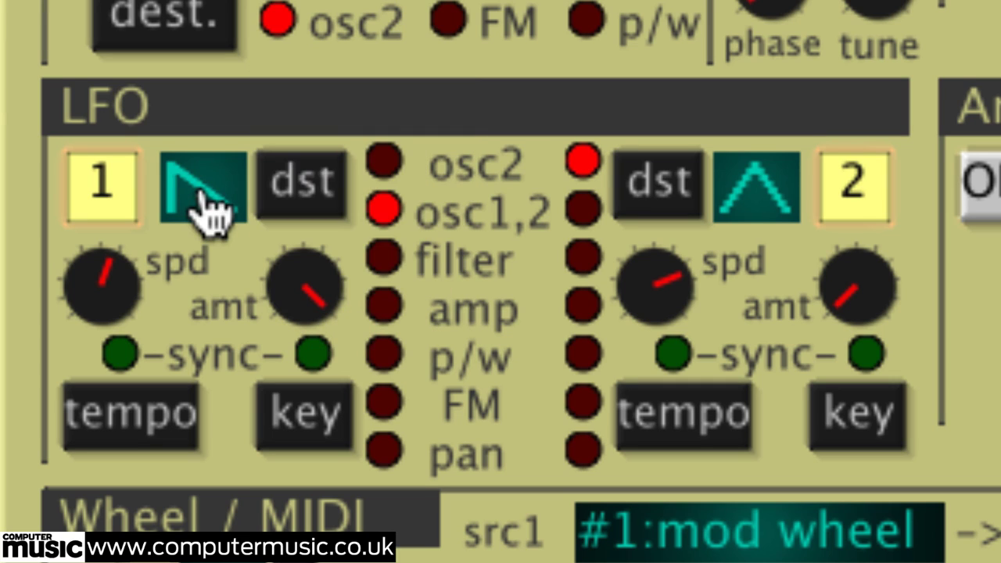
click(207, 205)
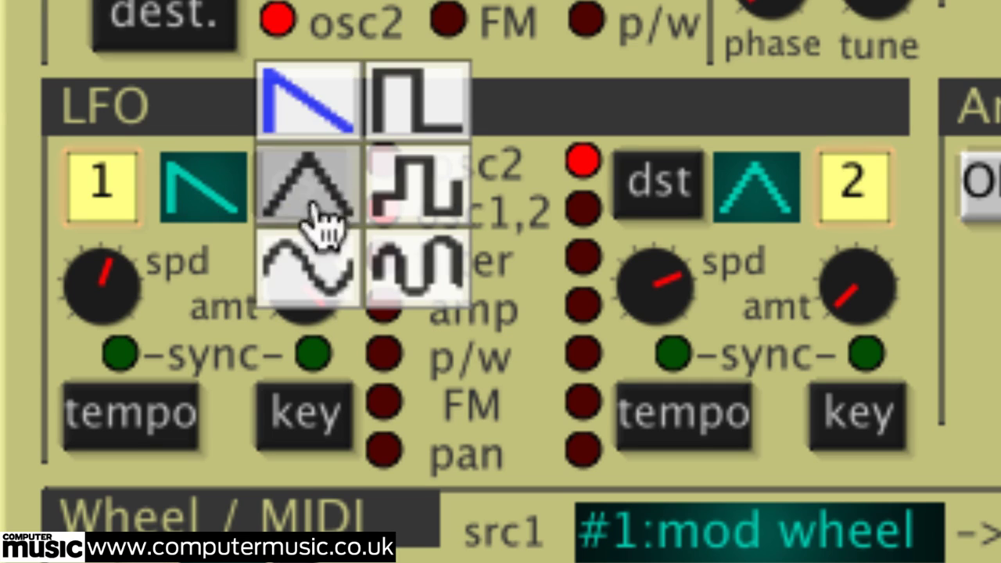
click(304, 268)
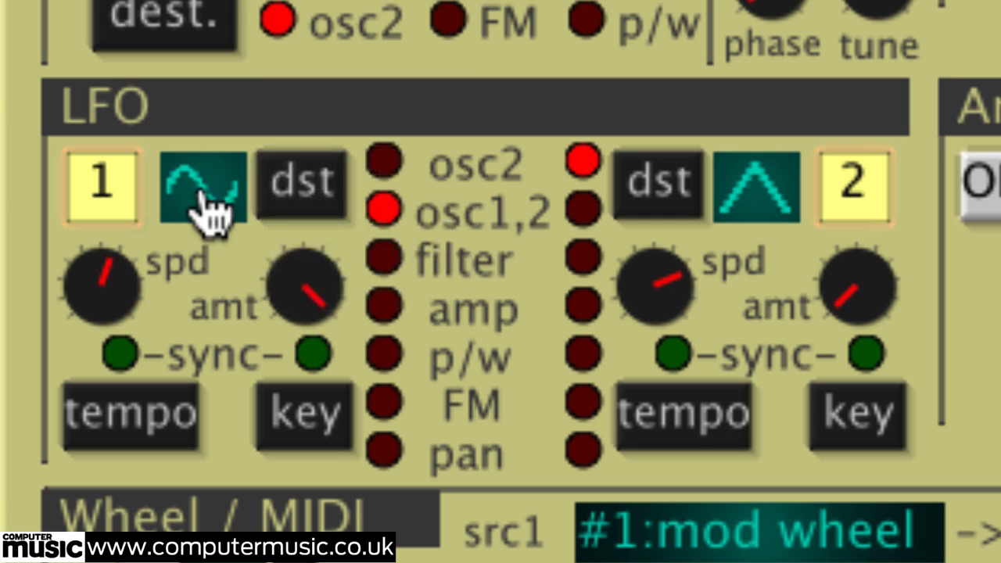
click(205, 202)
click(447, 117)
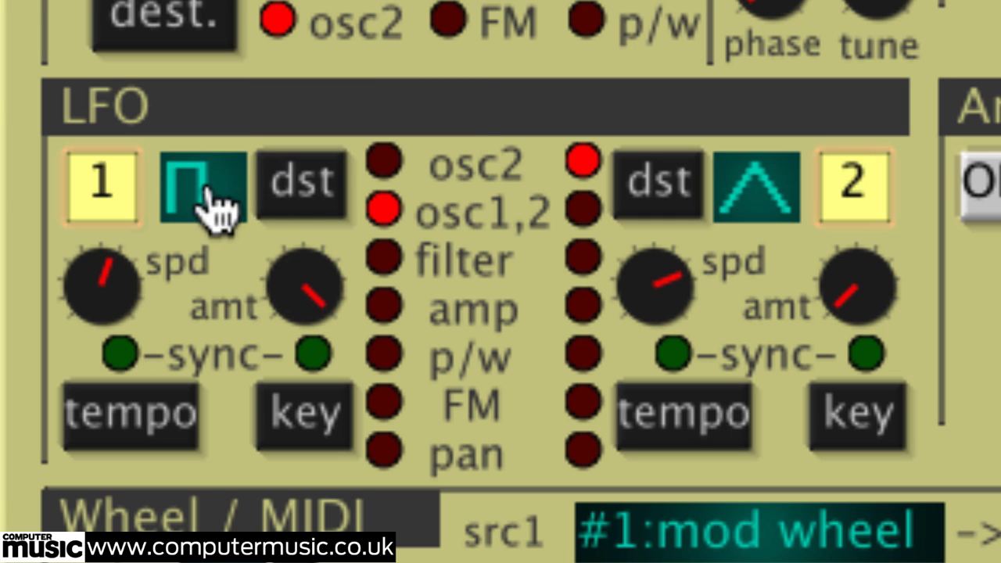
click(207, 205)
click(208, 210)
click(368, 209)
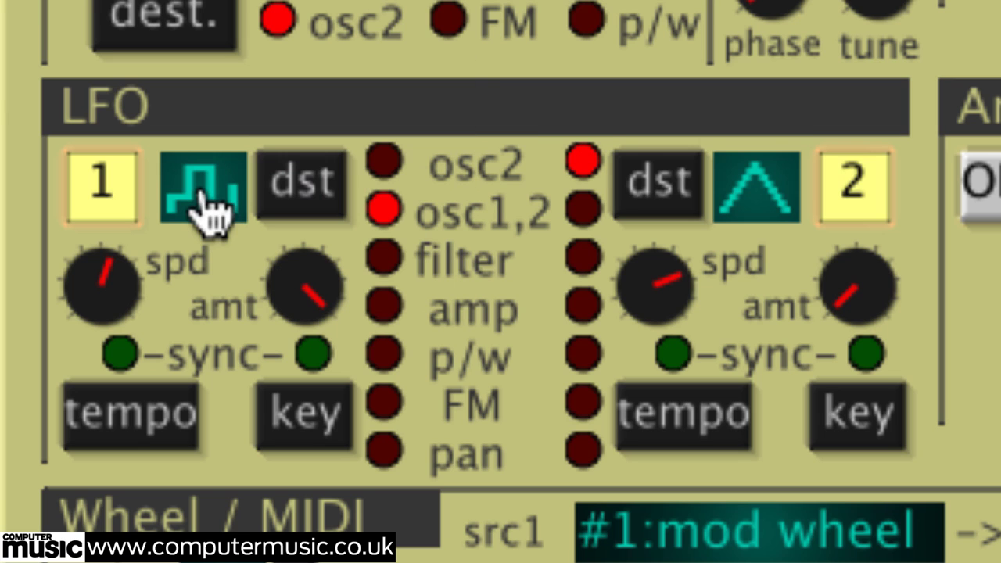
click(208, 201)
Try LFO 1's stepped and rounded waveforms, then settle on the saw wave.
click(207, 203)
click(207, 210)
click(415, 263)
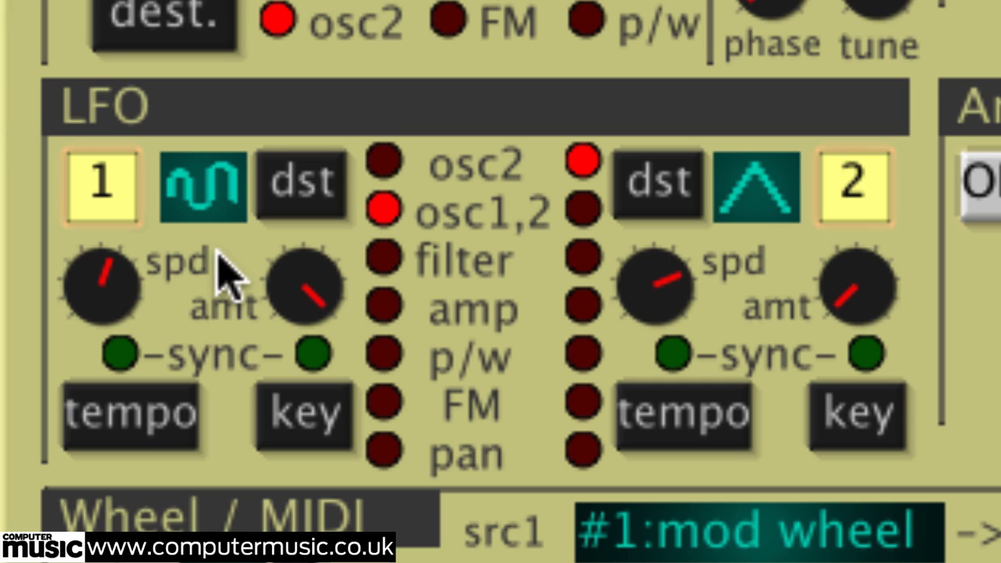
click(203, 202)
click(204, 205)
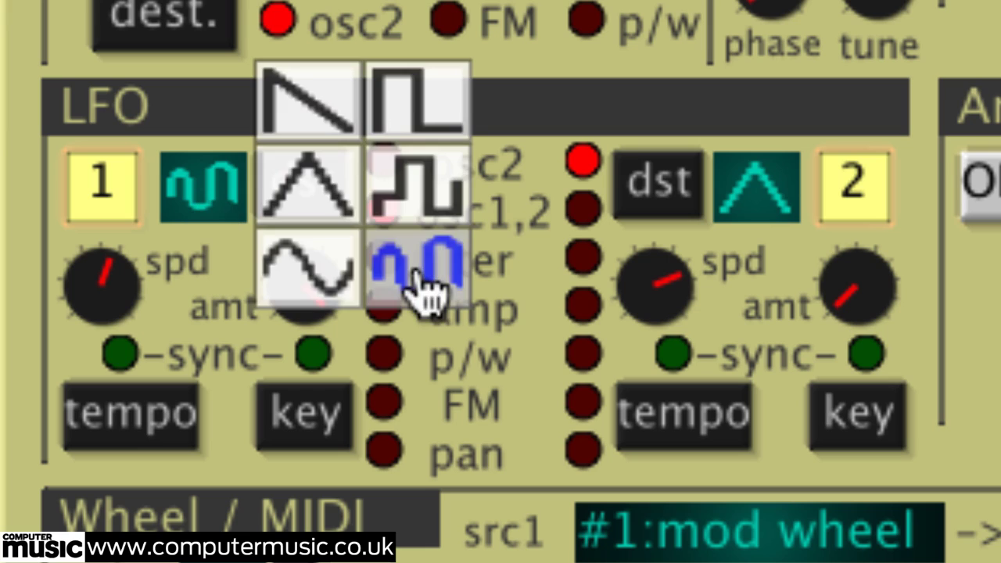
click(306, 117)
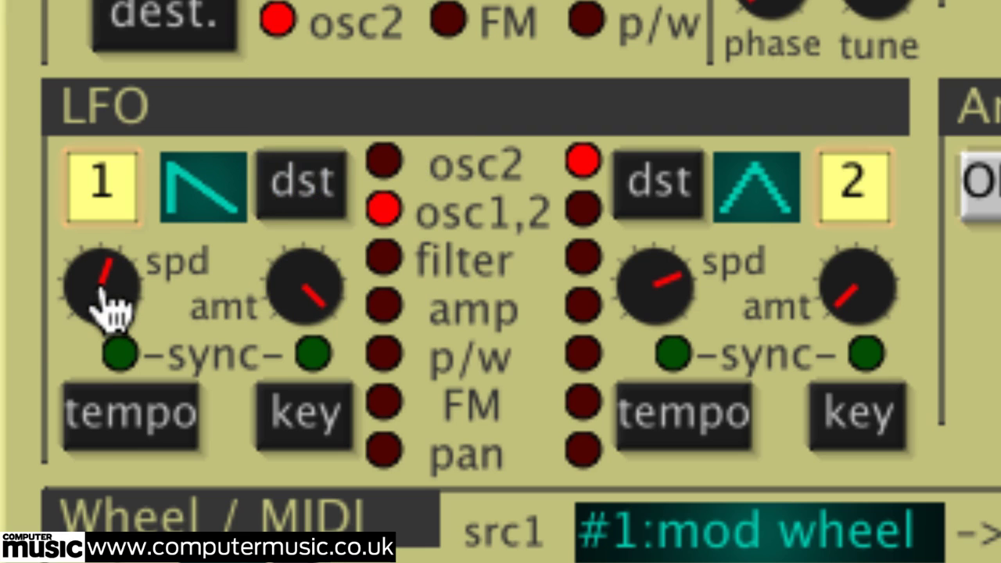
click(202, 191)
Sweep LFO 1's speed knob down and back up until it reads 52.
drag(199, 285, 201, 507)
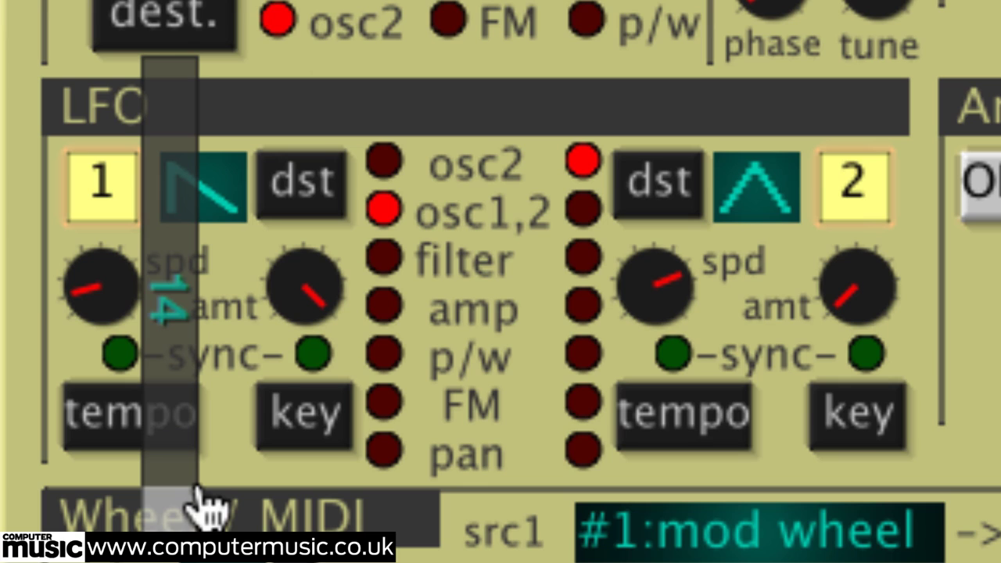
drag(199, 491, 237, 345)
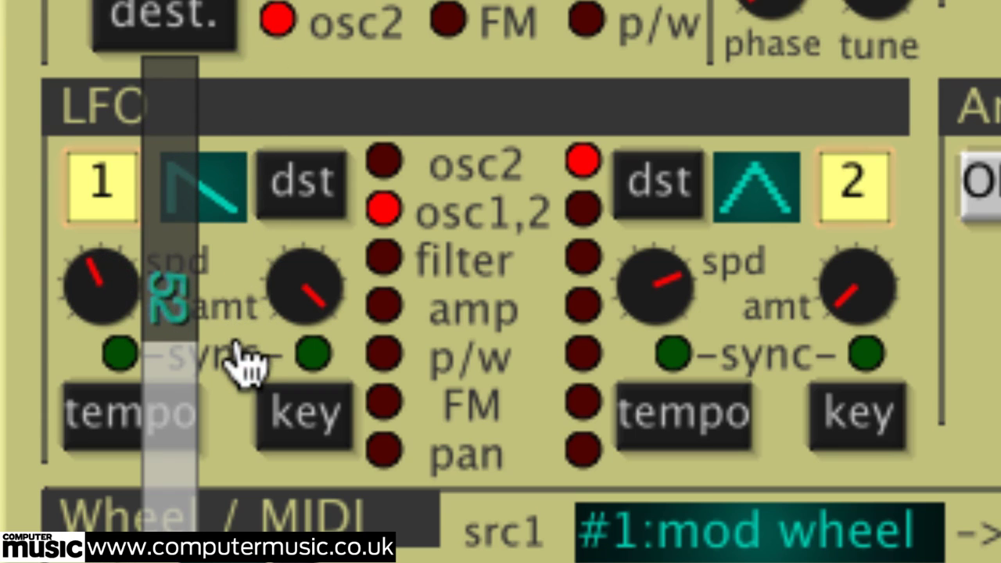
Try LFO 1's tempo-synced rates, then disable tempo sync and raise the free-running speed slightly.
click(125, 422)
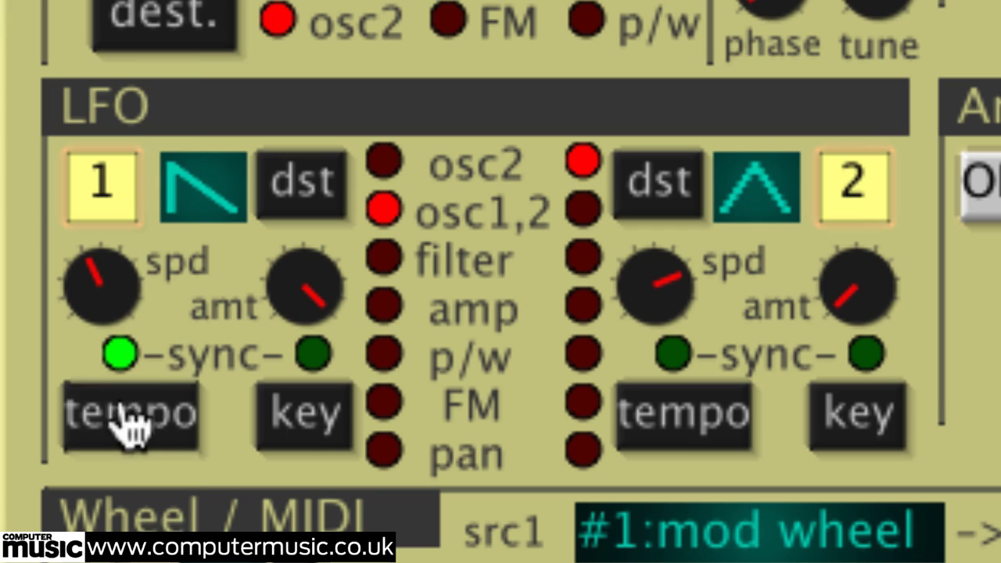
drag(109, 294, 179, 212)
drag(188, 293, 404, 537)
drag(403, 538, 428, 25)
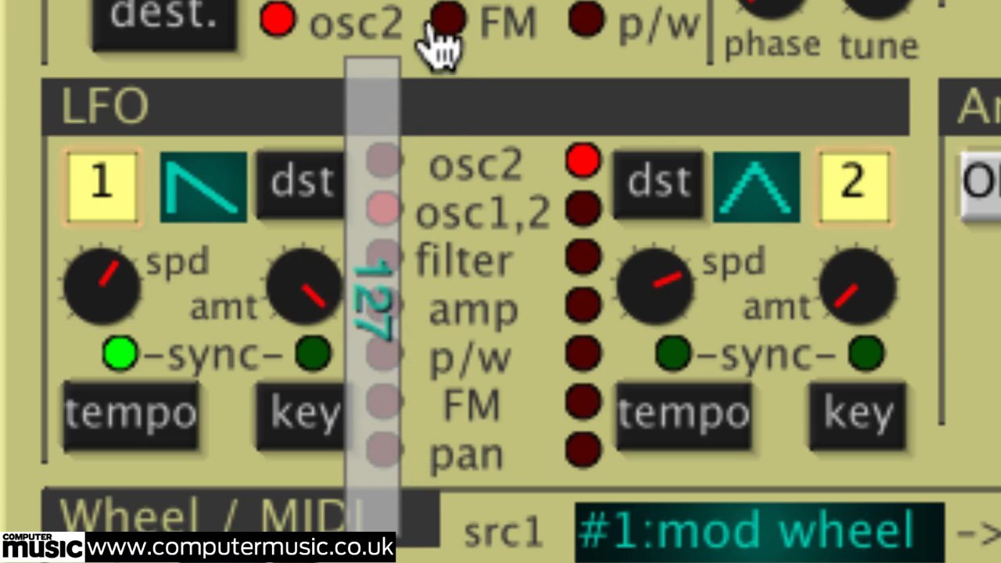
click(130, 435)
drag(192, 274, 321, 428)
Toggle LFO 1's key sync on and off, try speed 88, then lower it to 55.
click(313, 415)
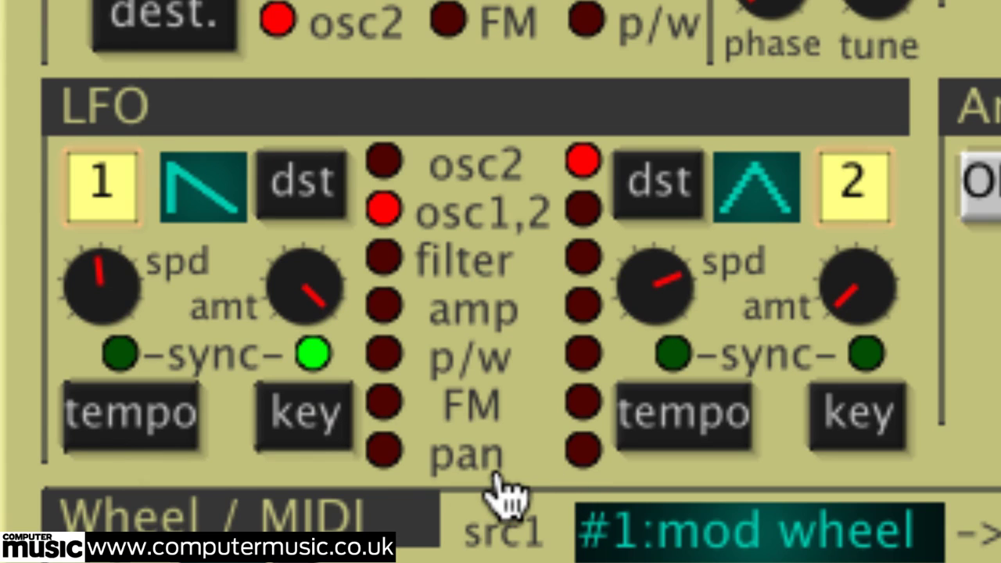
drag(88, 293, 219, 218)
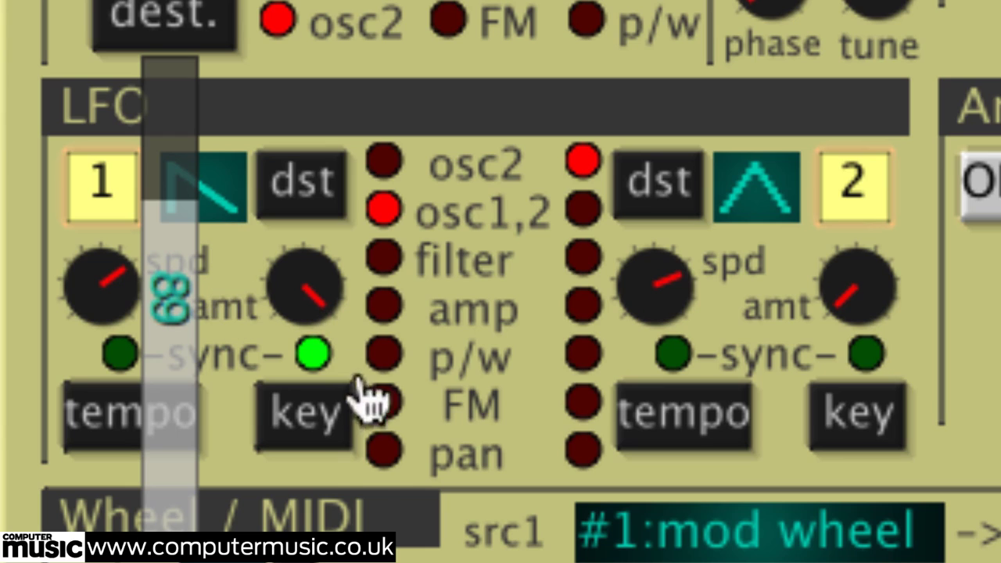
click(311, 436)
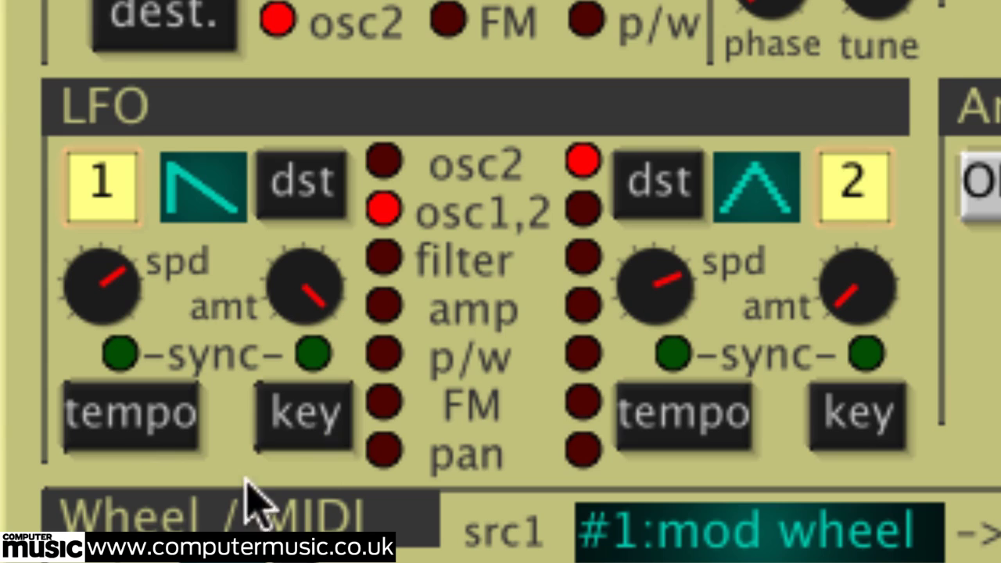
drag(112, 297, 193, 333)
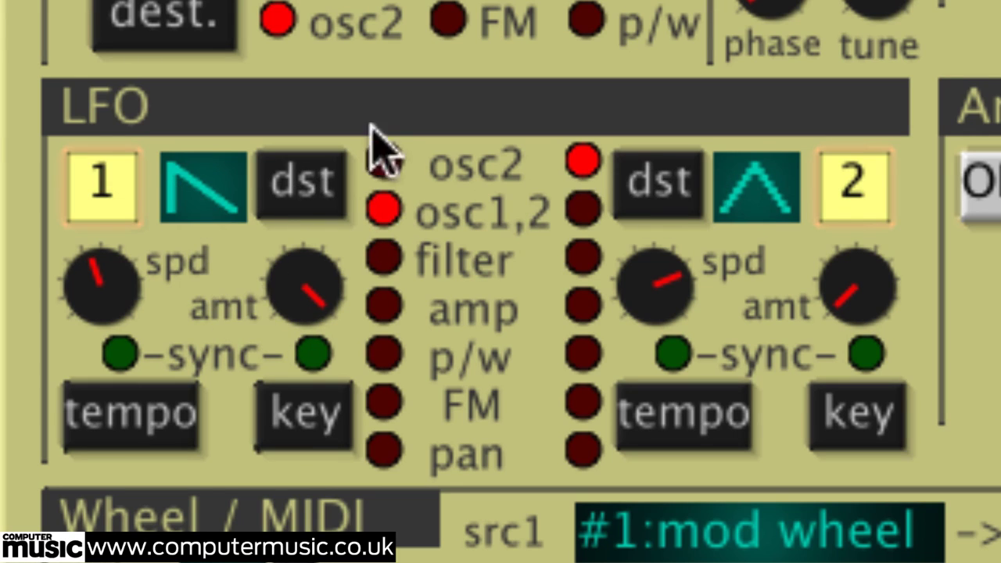
Route LFO 2 to osc1,2 and push its amount to 127.
click(583, 209)
drag(860, 316, 974, 70)
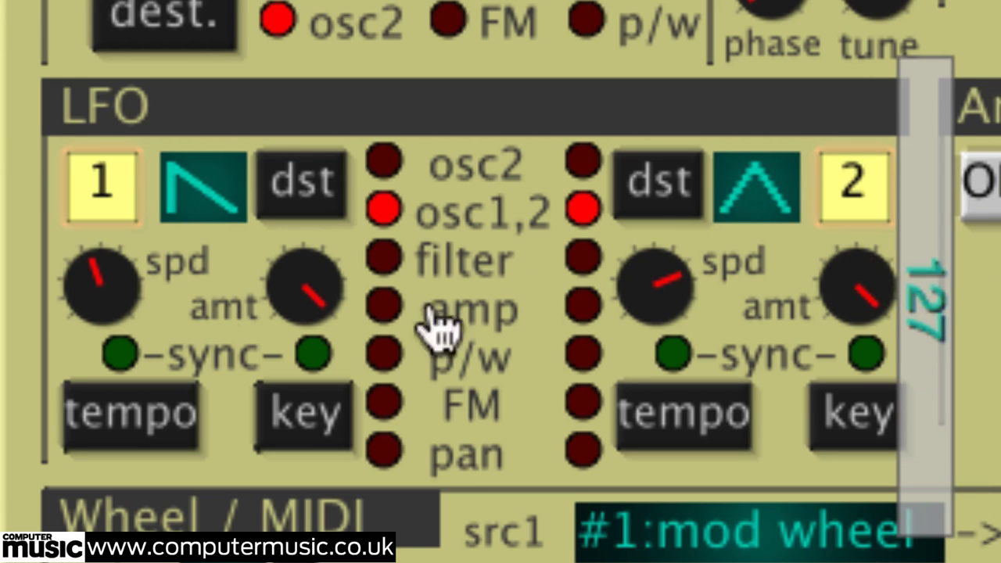
drag(101, 301, 167, 415)
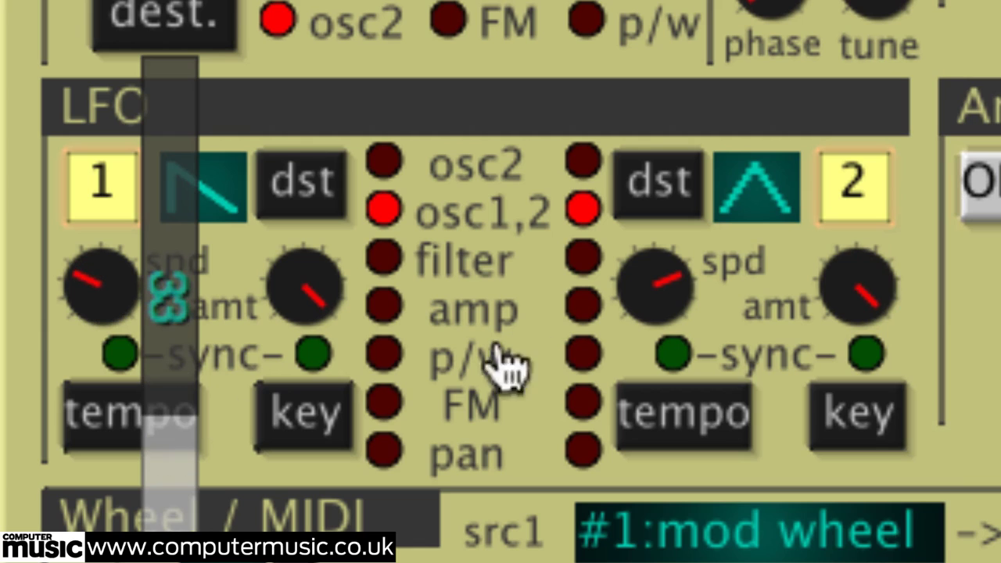
Set LFO 1's speed to 38 and switch LFO 1 to a sine wave.
drag(654, 316, 727, 371)
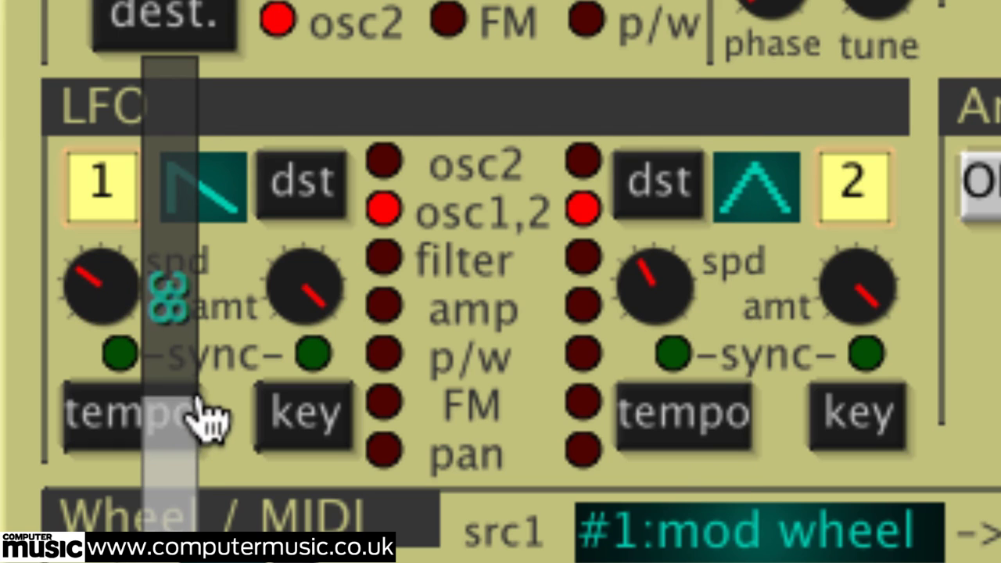
click(219, 195)
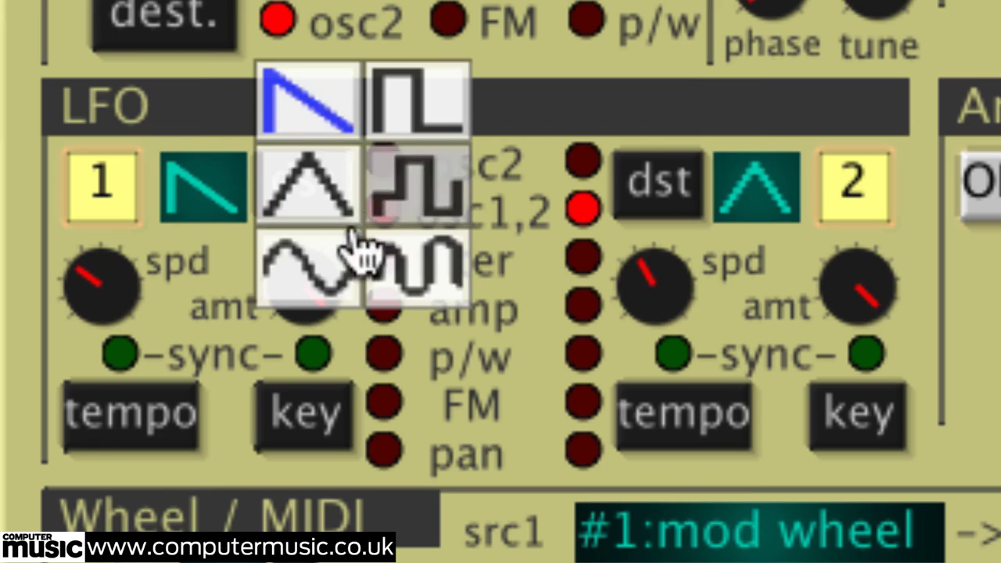
click(324, 262)
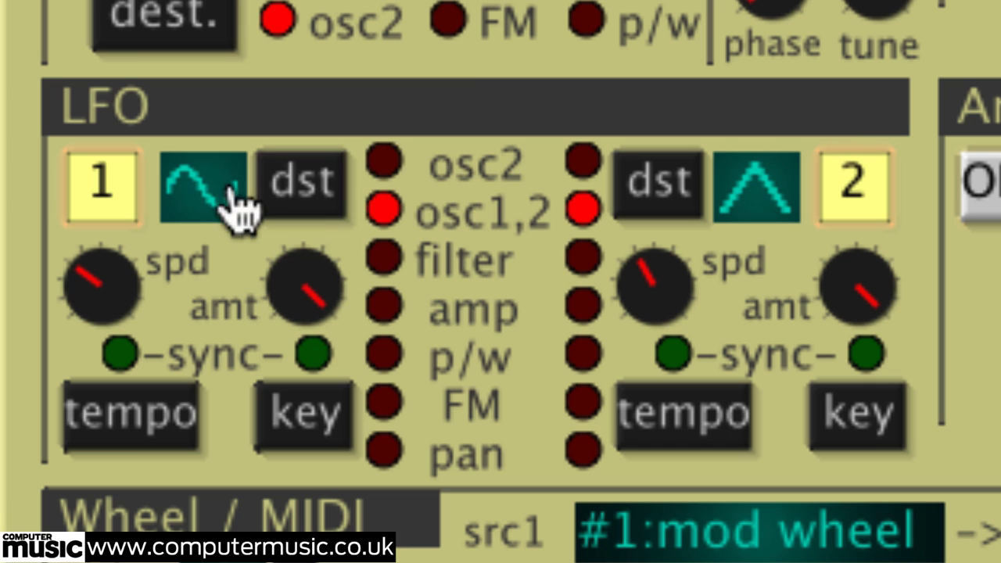